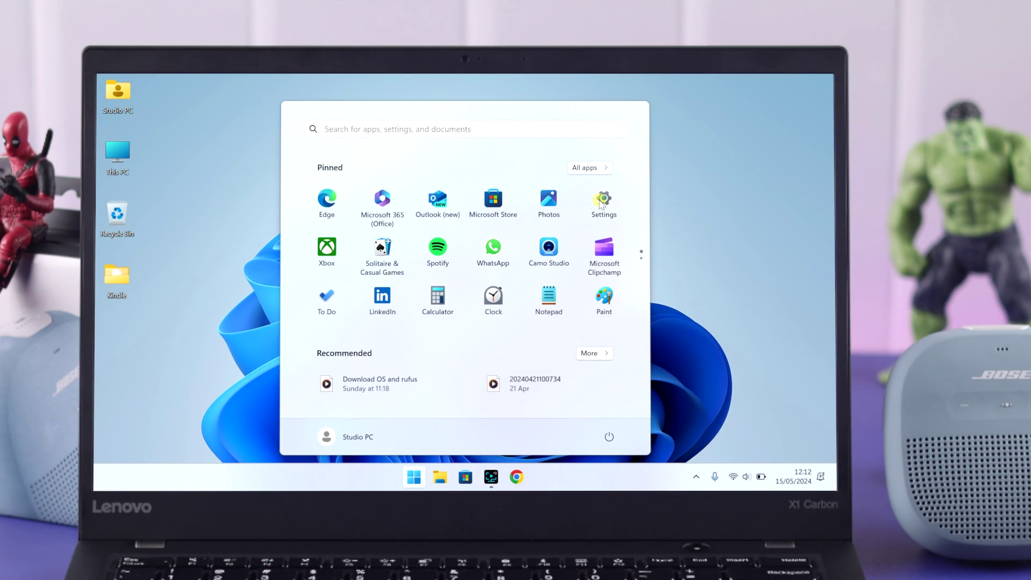
Start pairing a new Bluetooth device from Windows Settings to find the Bose Micro SoundLink.
click(600, 205)
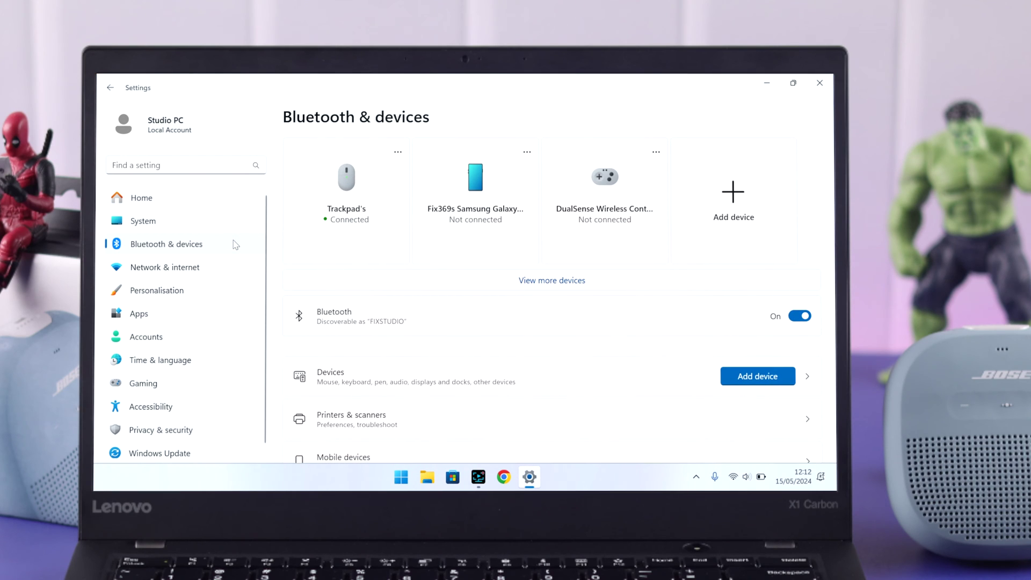
click(692, 217)
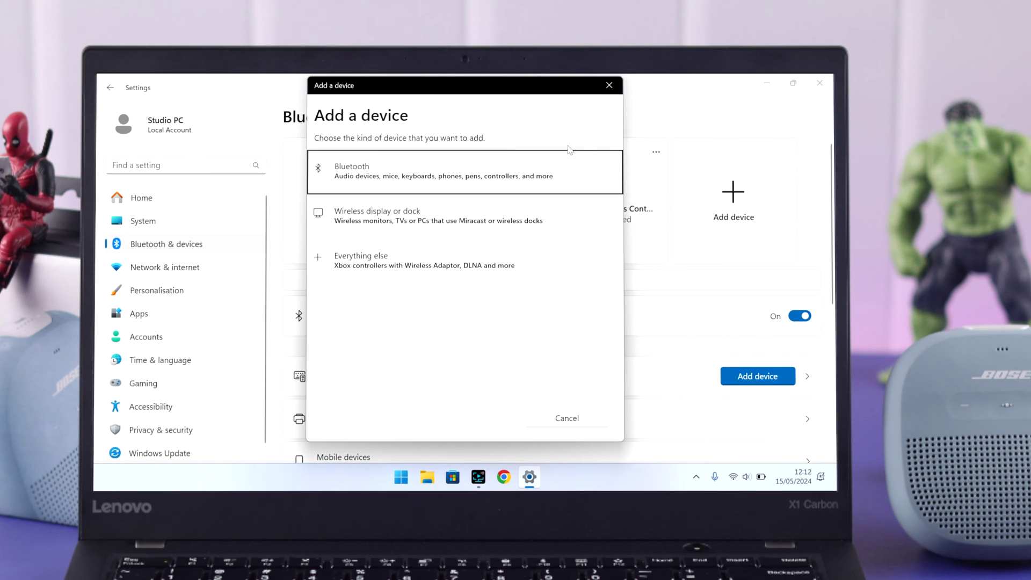
click(564, 165)
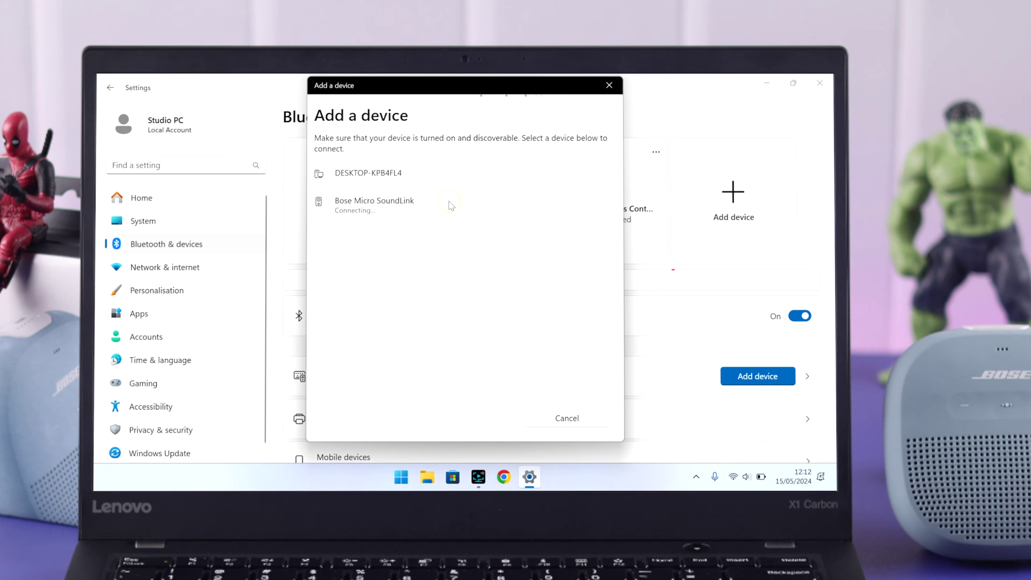
Finish pairing the Bose Micro SoundLink and go to System > Sound settings.
click(565, 418)
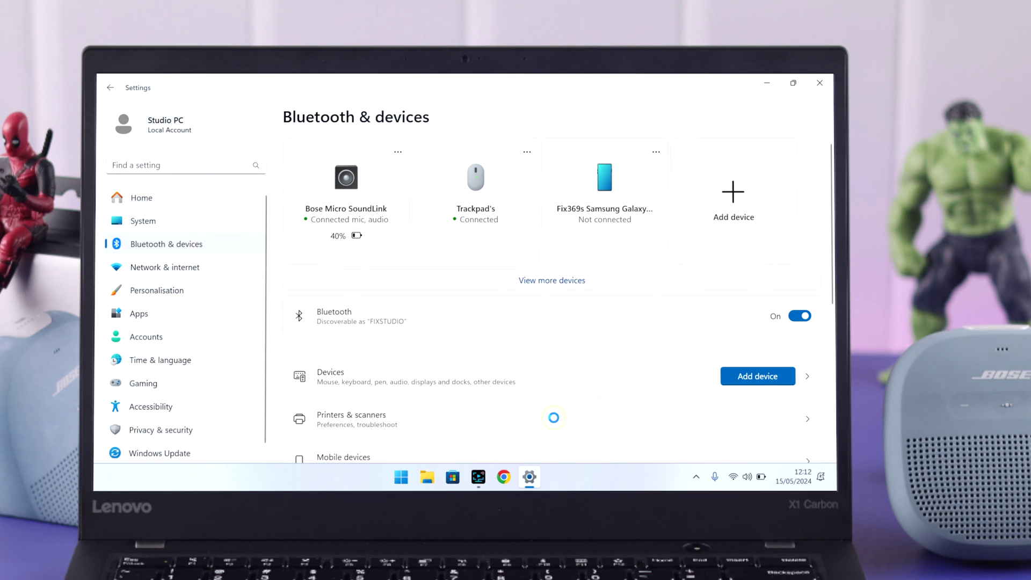
click(187, 220)
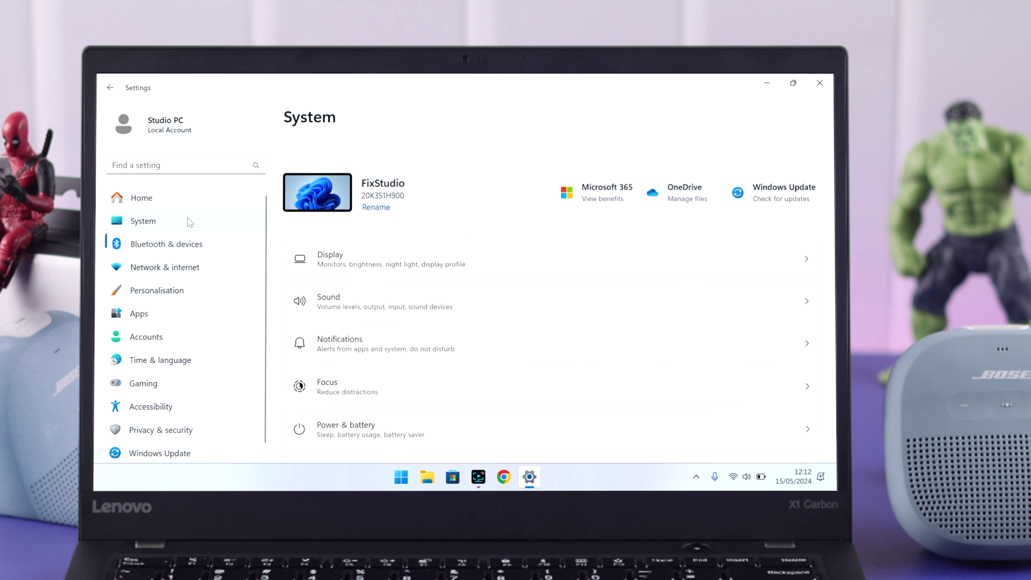
click(389, 278)
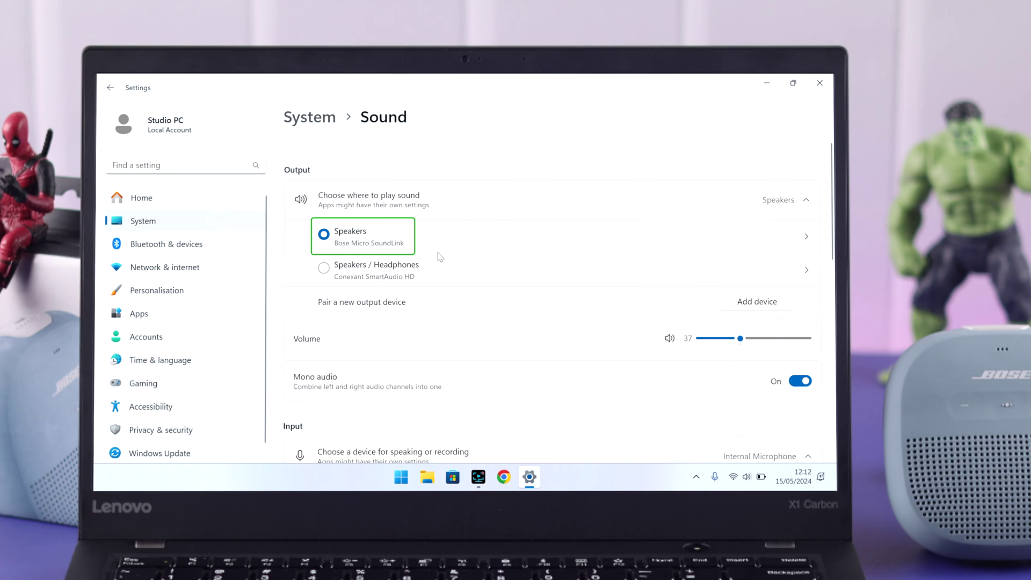
scroll(449, 300, down, 1)
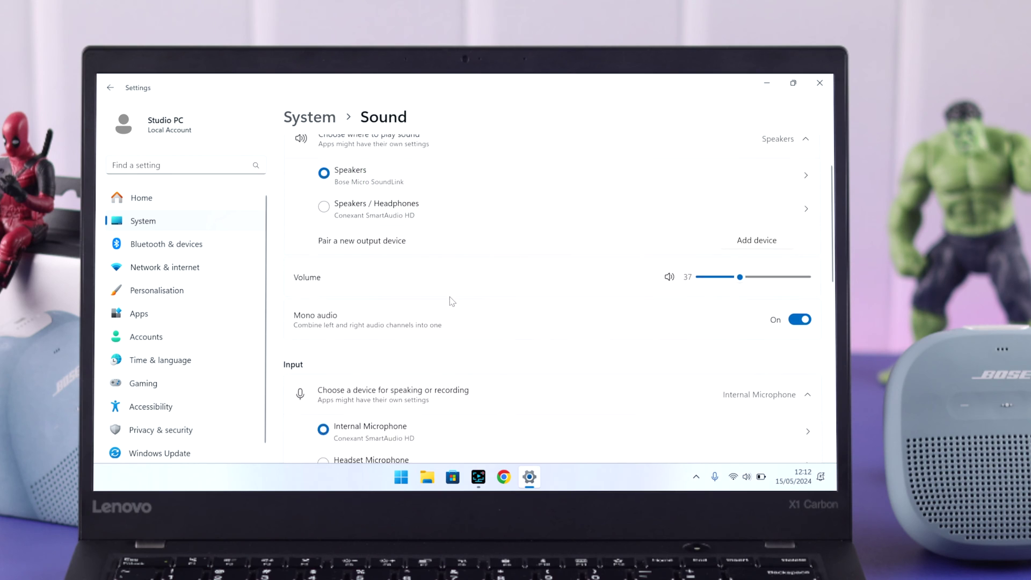
scroll(451, 301, down, 2)
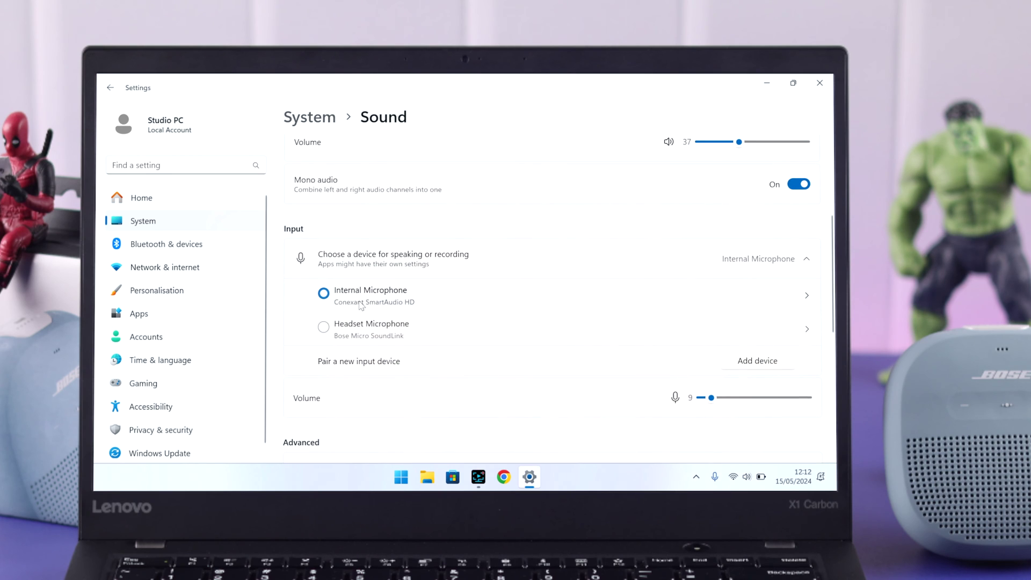